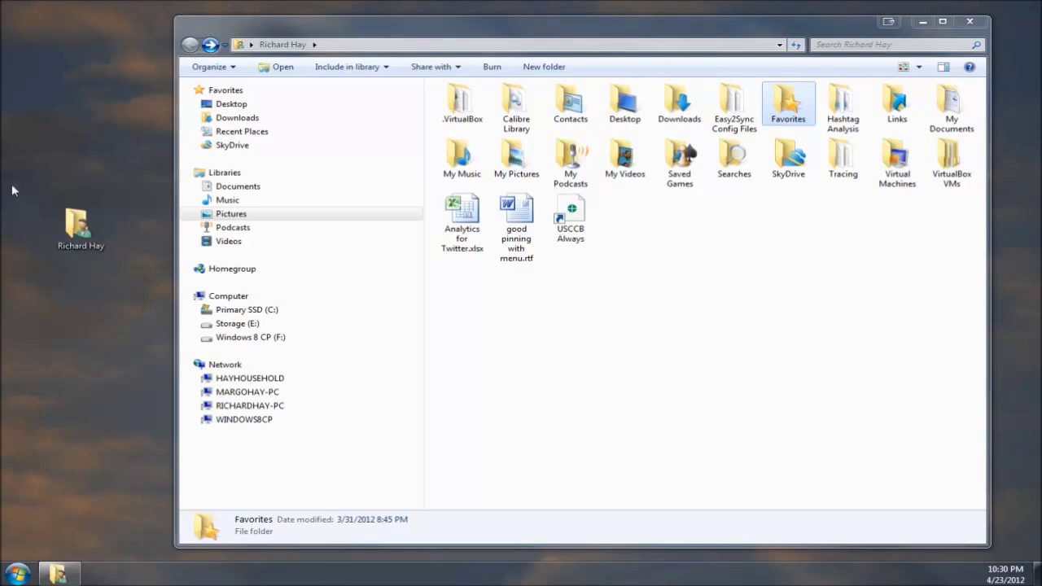
Step: Open the Favorites folder's Properties dialog, move it to the screen centre, and minimise the user folder window
left_click_drag(43, 167, 130, 295)
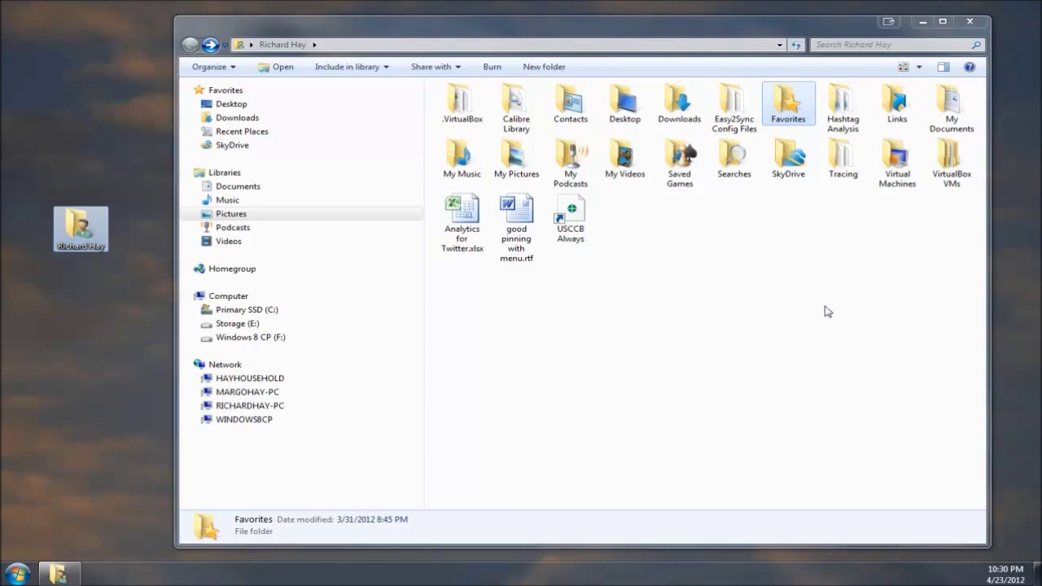
left_click(824, 308)
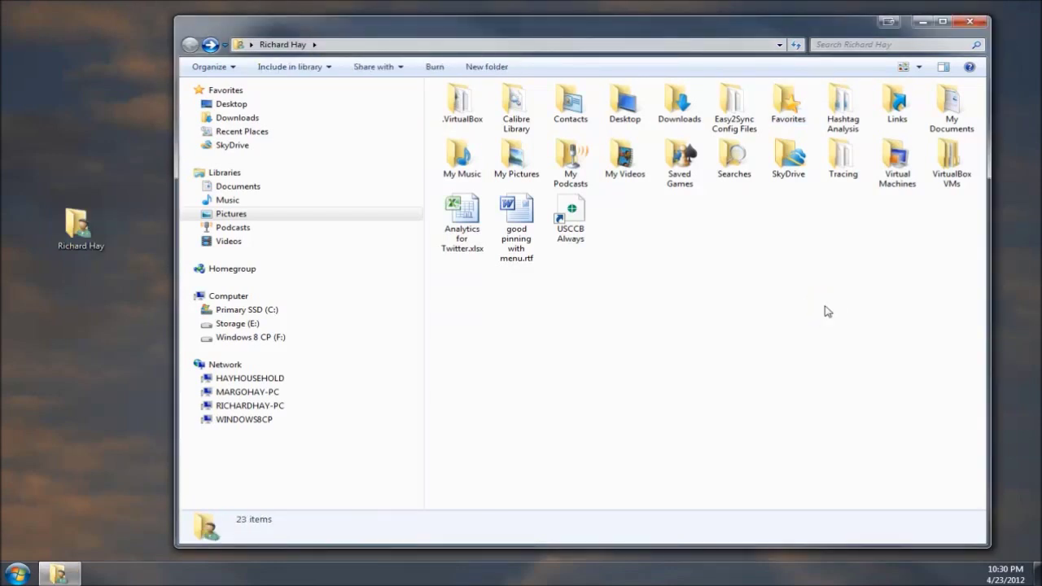
left_click(780, 115)
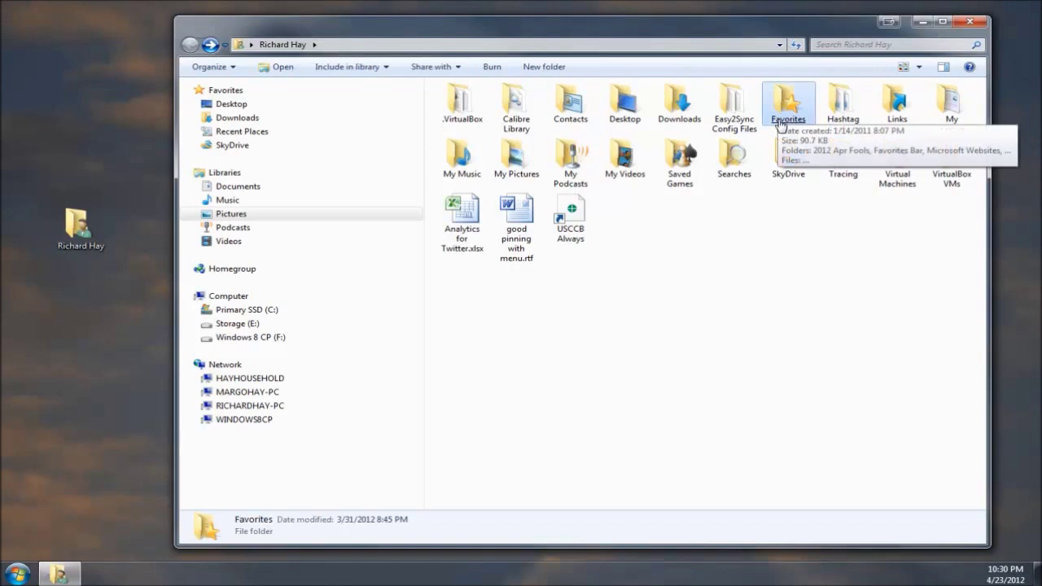
right_click(781, 109)
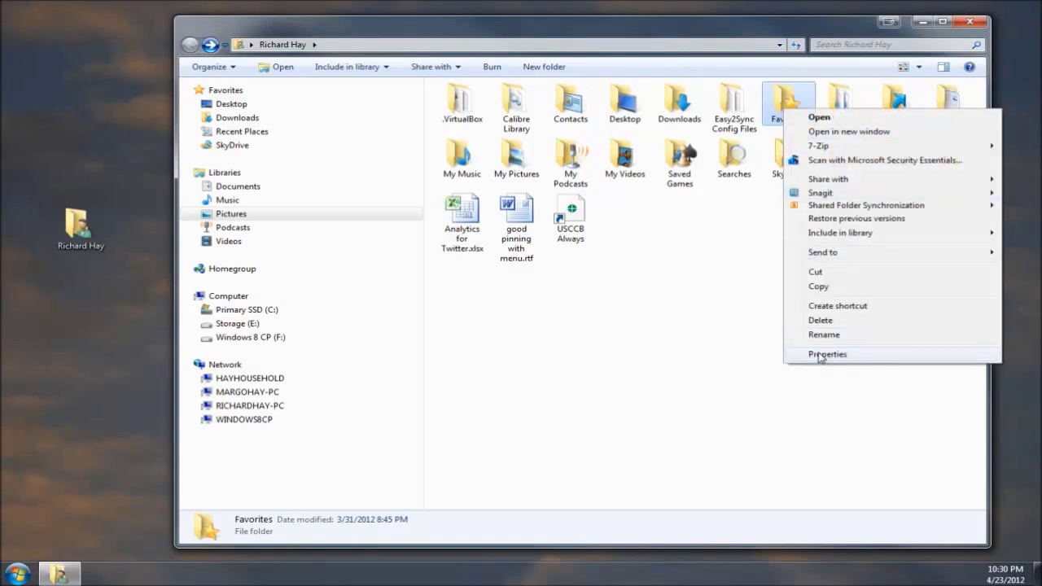
left_click(820, 355)
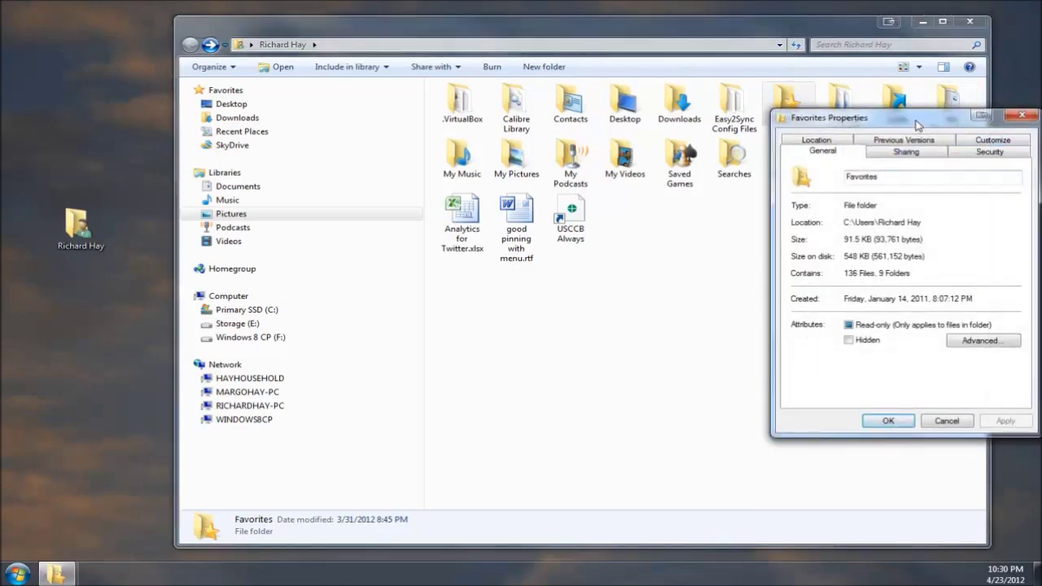
left_click_drag(908, 122, 563, 188)
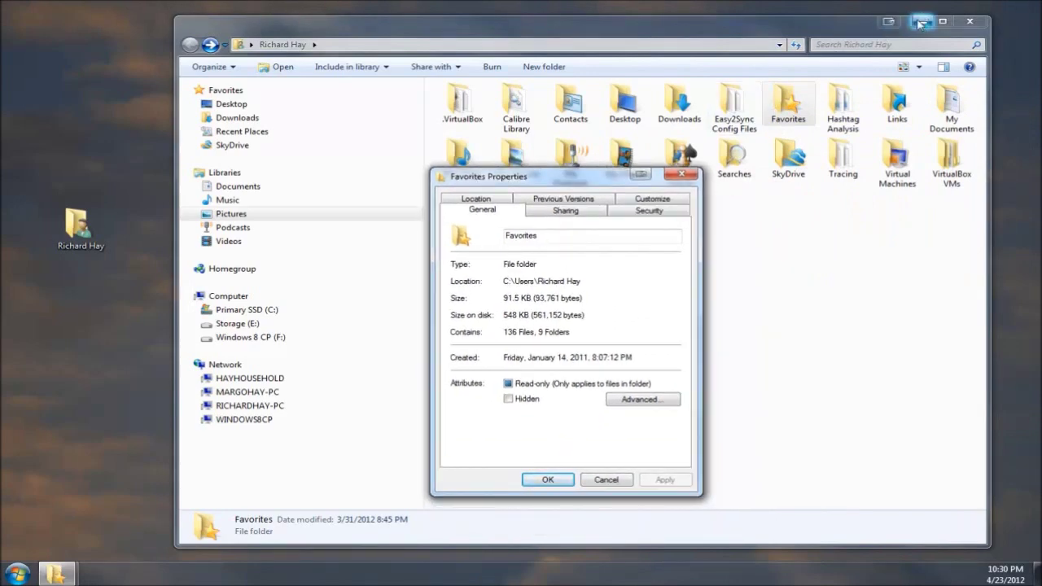
left_click(916, 23)
left_click_drag(576, 181, 576, 129)
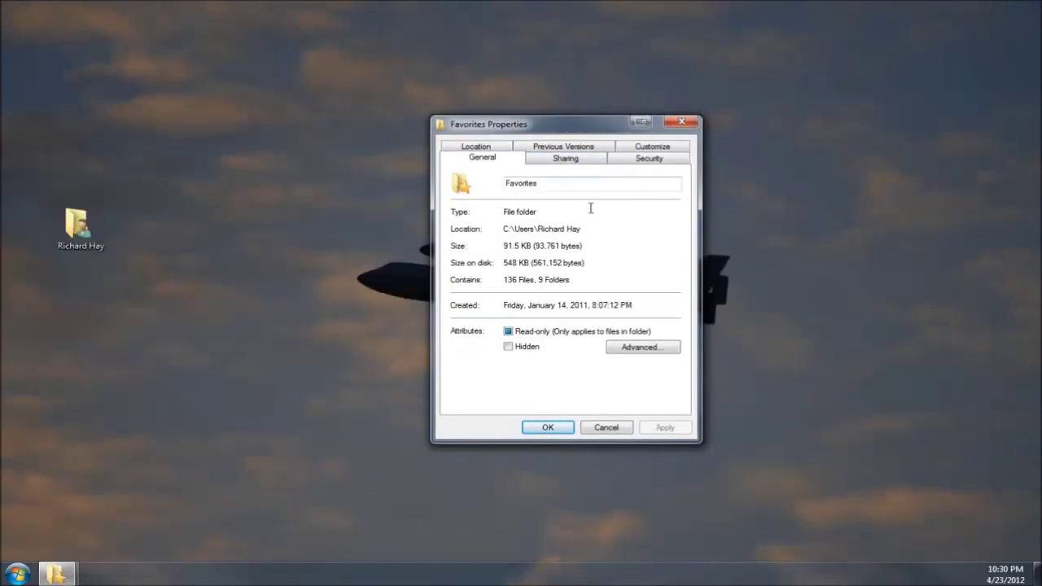
Step: Show the Favorites folder's current storage location and bring up the Select a Destination chooser
left_click(482, 149)
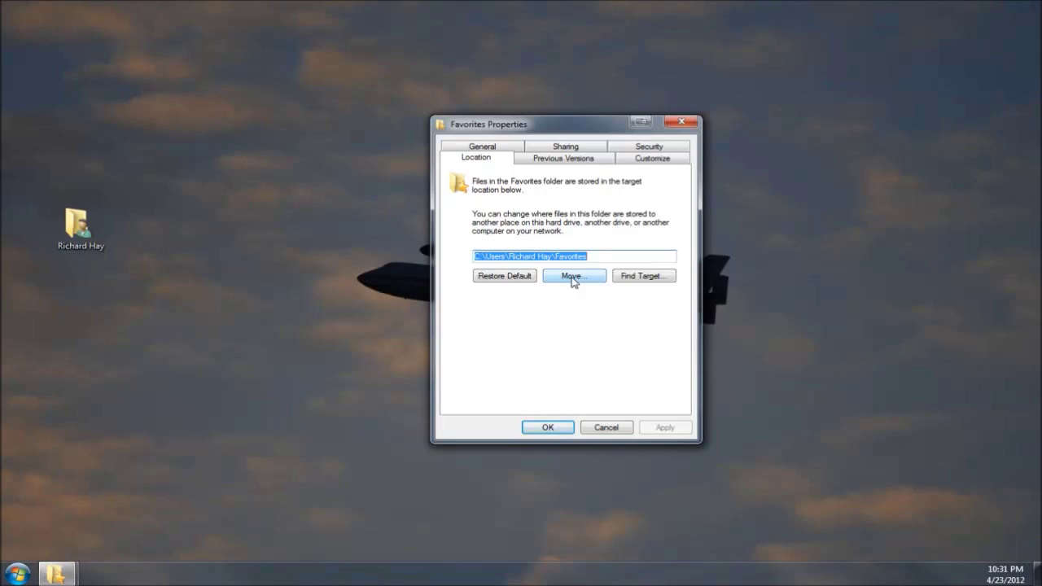
left_click(572, 277)
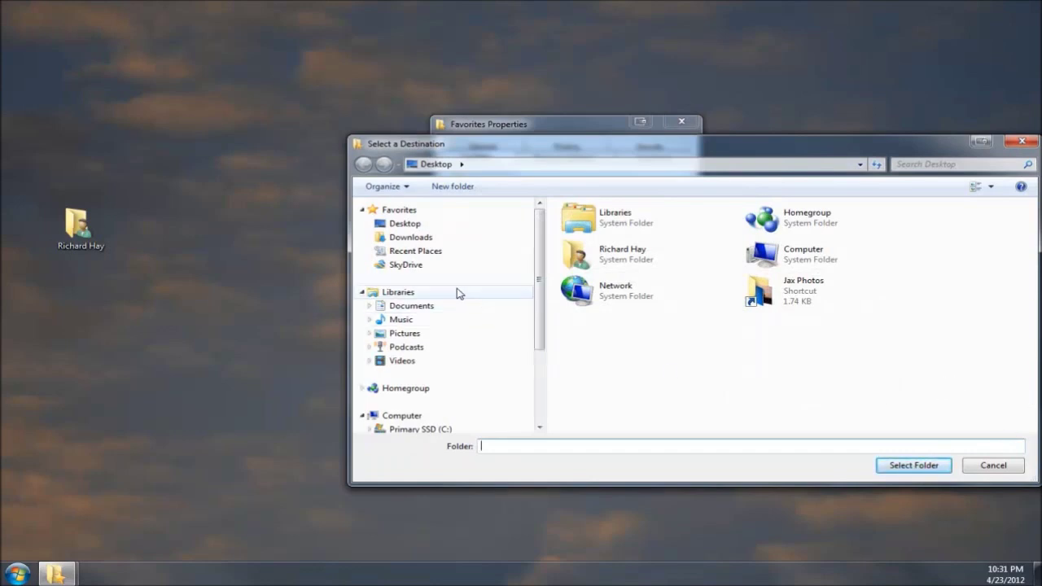
Step: Create a new folder named 'Favorites' inside SkyDrive and pick it as the destination
left_click(419, 271)
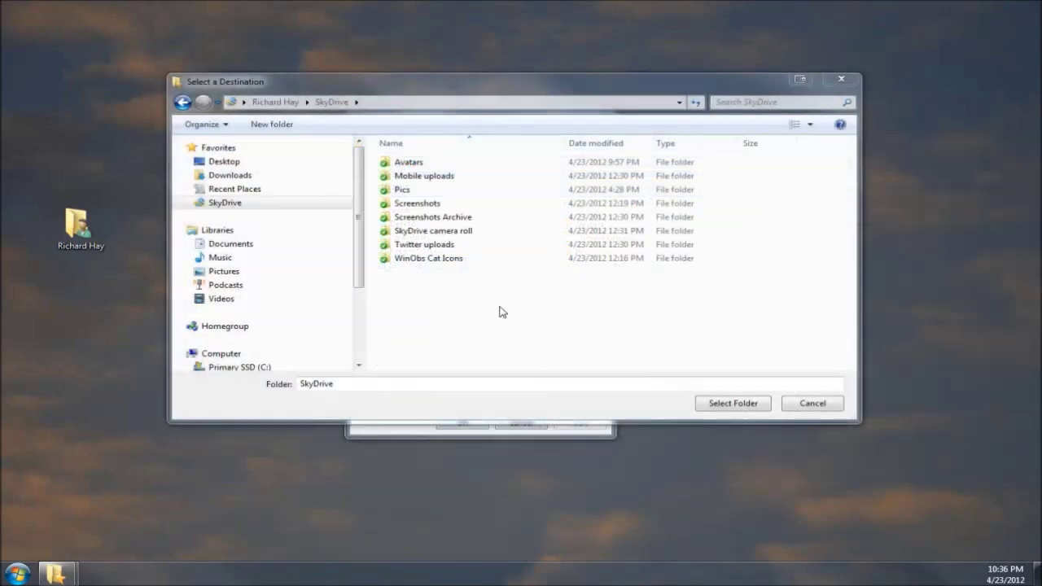
left_click(279, 126)
type("Favorites")
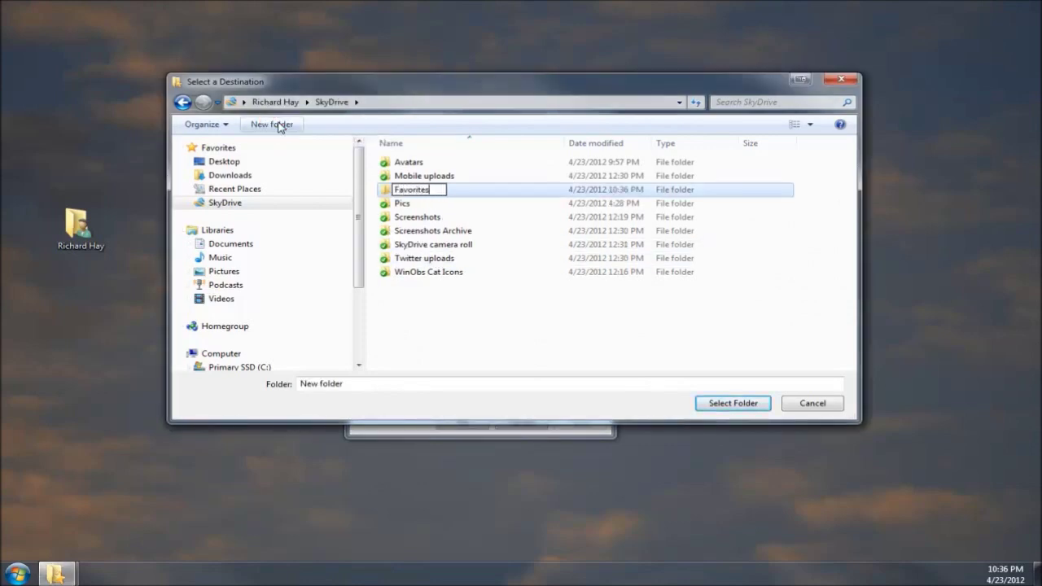
key("Return")
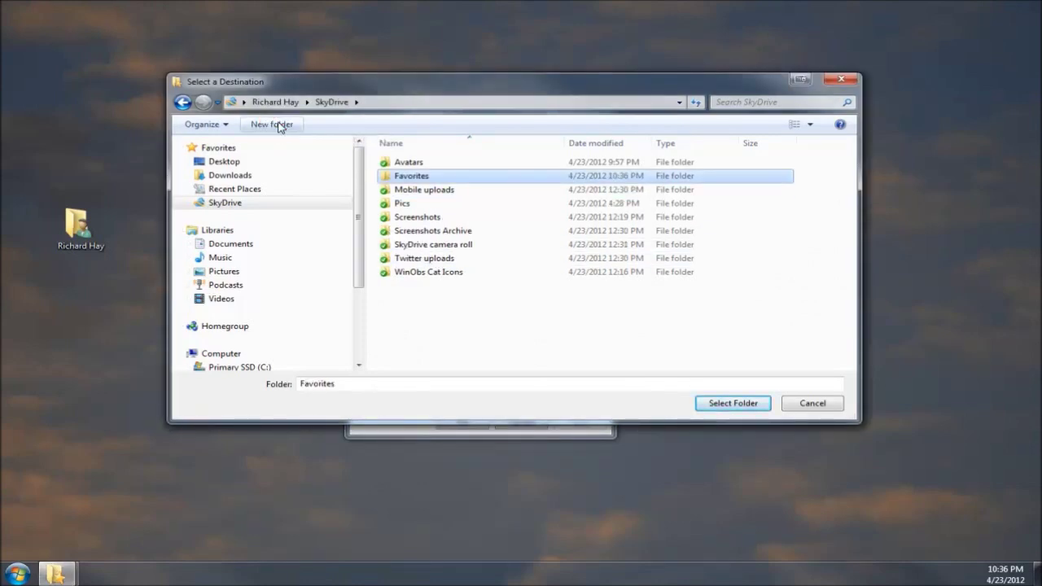
double_click(413, 177)
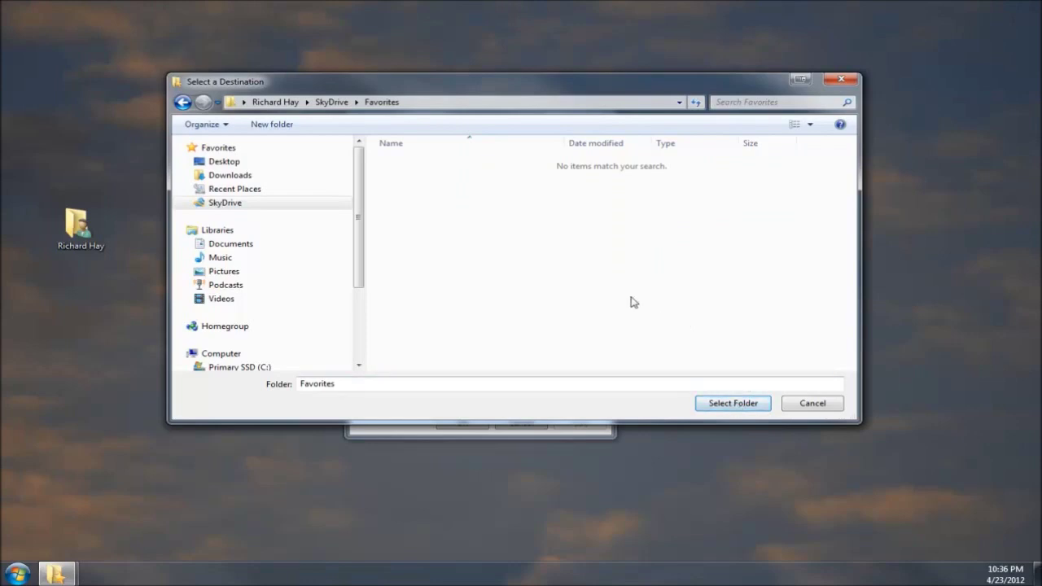
left_click(733, 403)
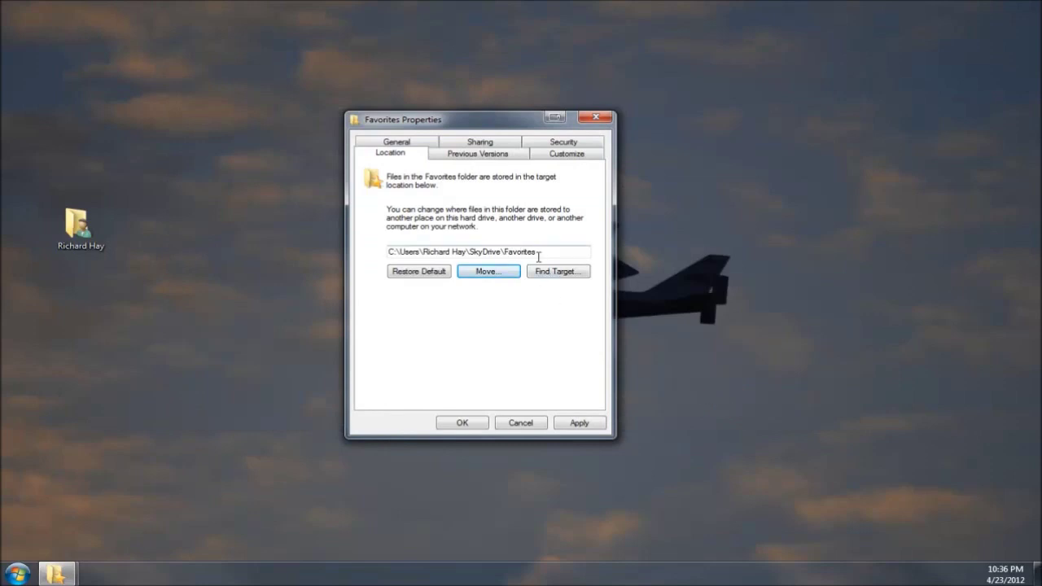
Step: Apply SkyDrive\Favorites as the new location and move all existing favorites into it
left_click_drag(537, 252, 389, 252)
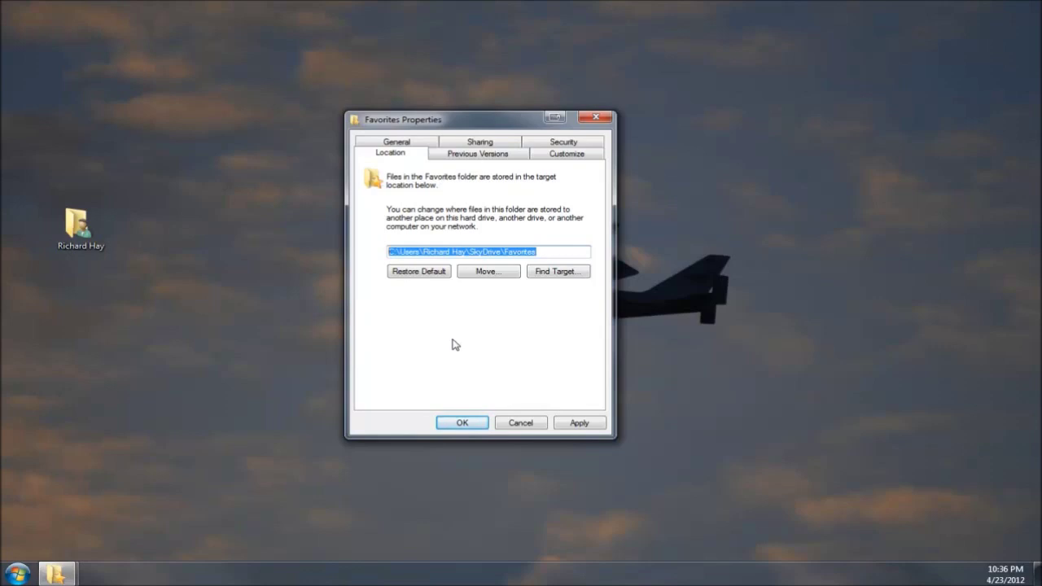
left_click(471, 425)
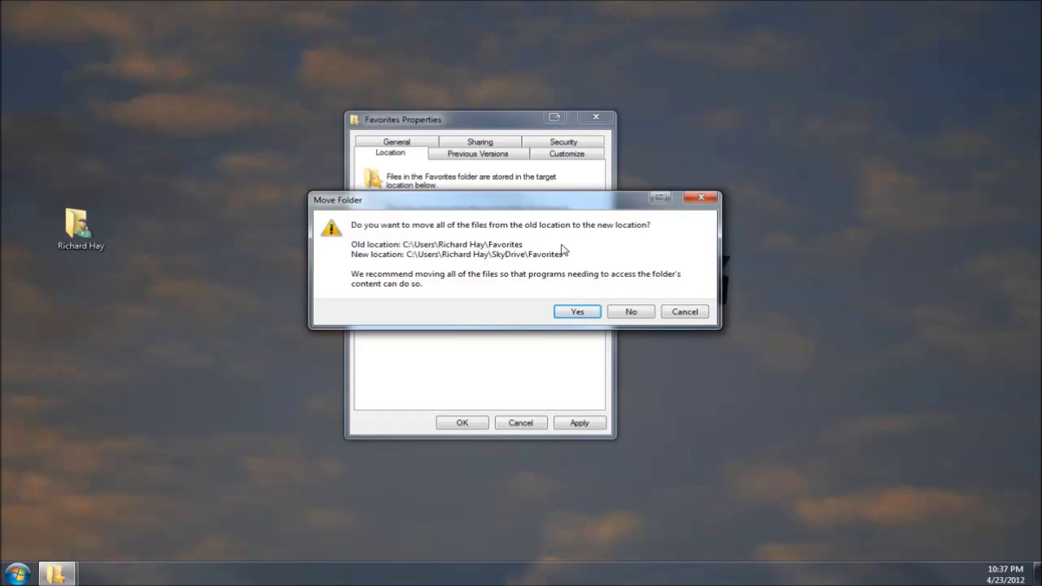
left_click(593, 312)
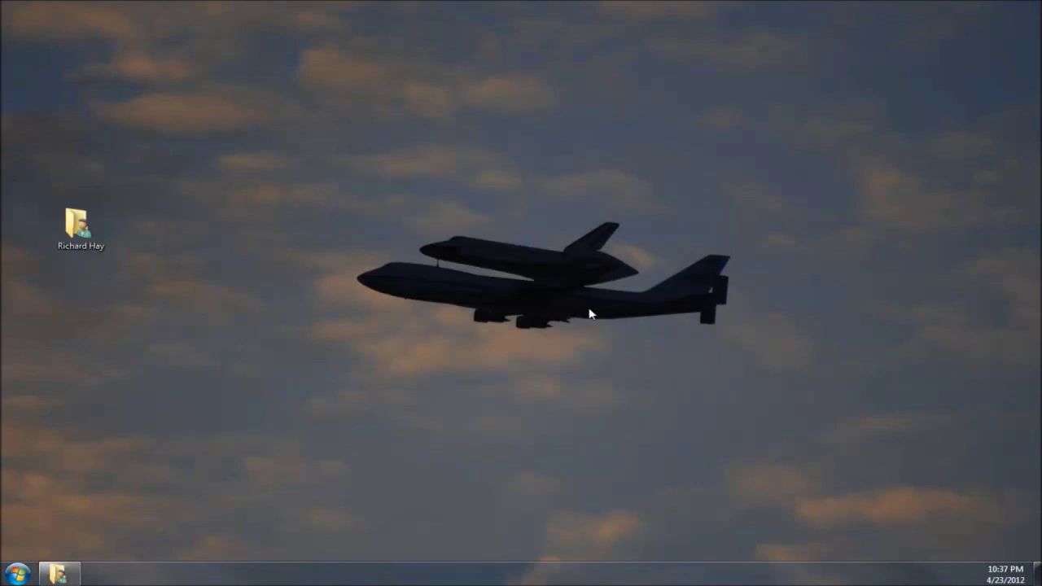
double_click(72, 233)
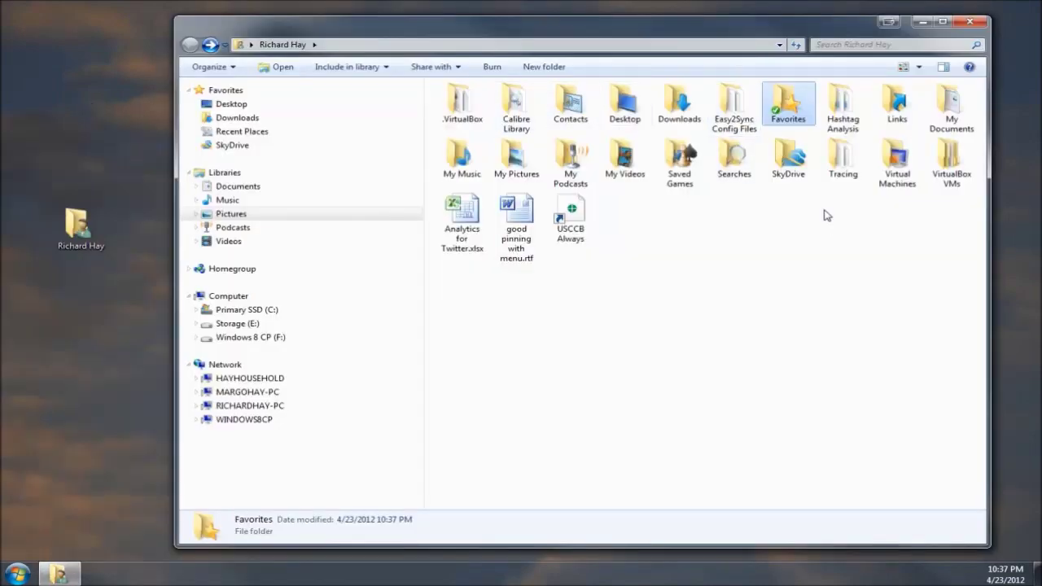
mouse_move(778, 113)
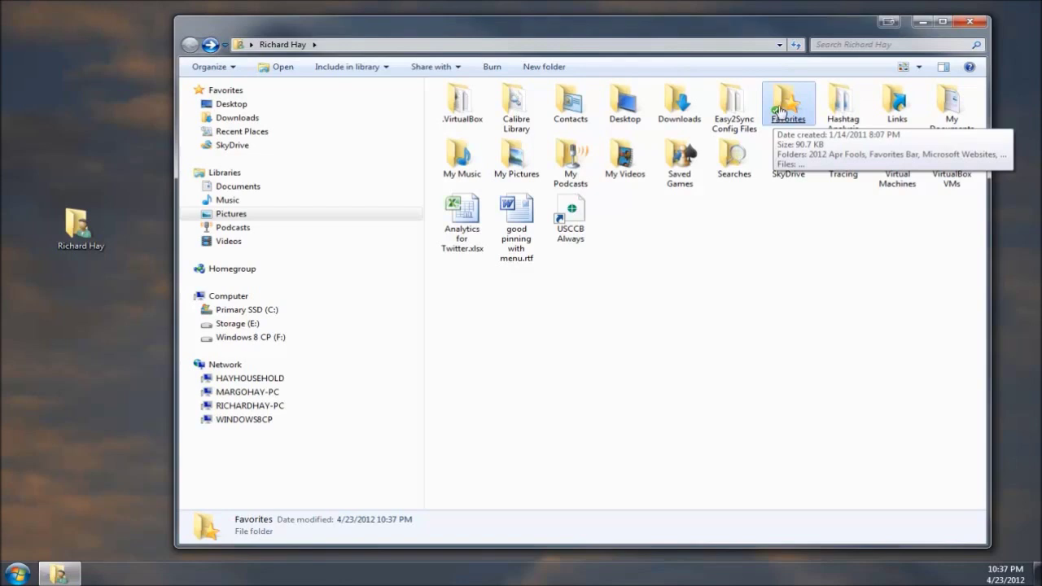
double_click(780, 110)
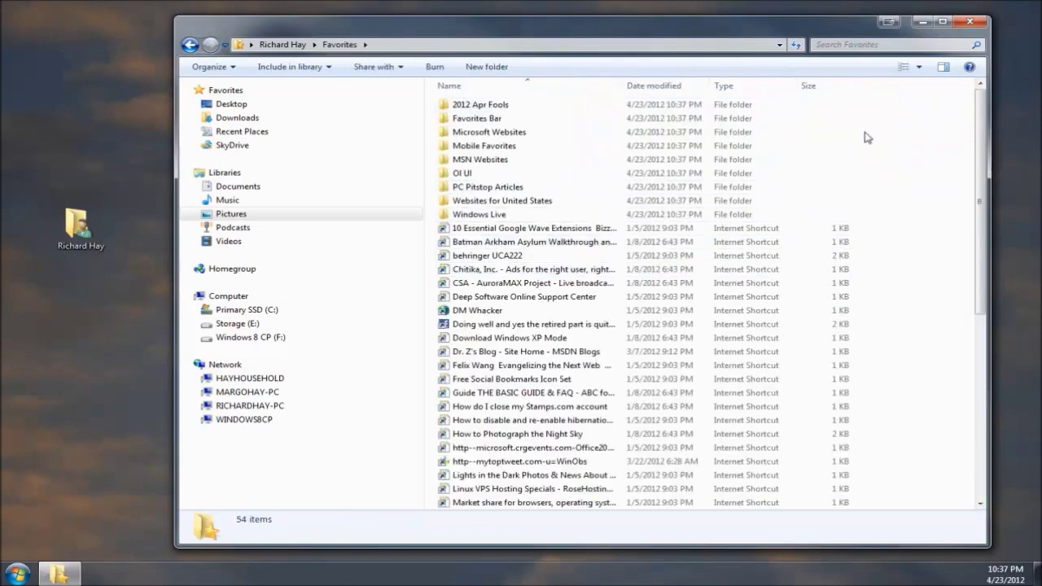
left_click(835, 134)
scroll(834, 135, "down", 7)
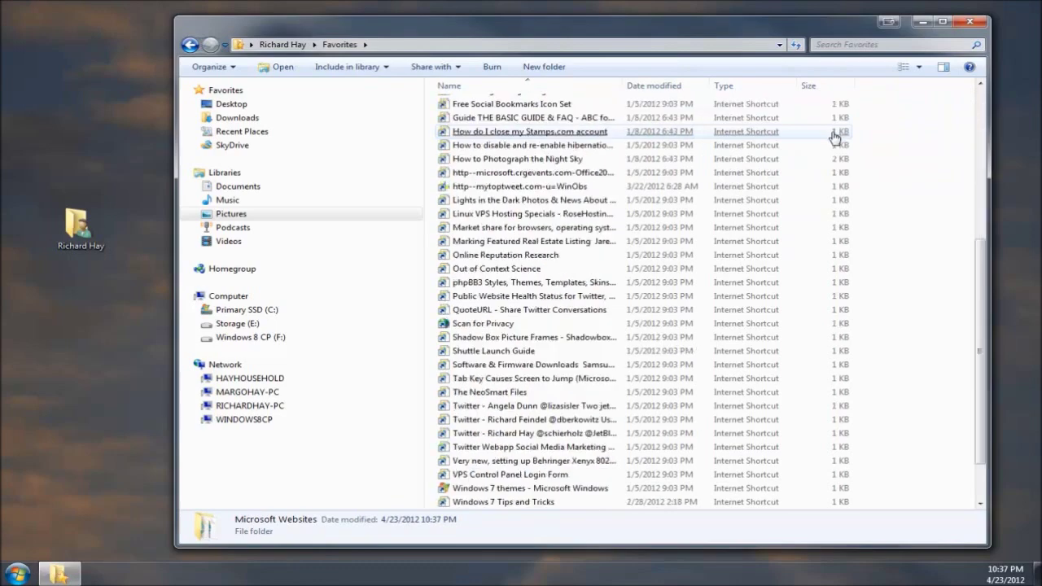
left_click(834, 135)
scroll(834, 135, "down", 2)
scroll(835, 136, "up", 9)
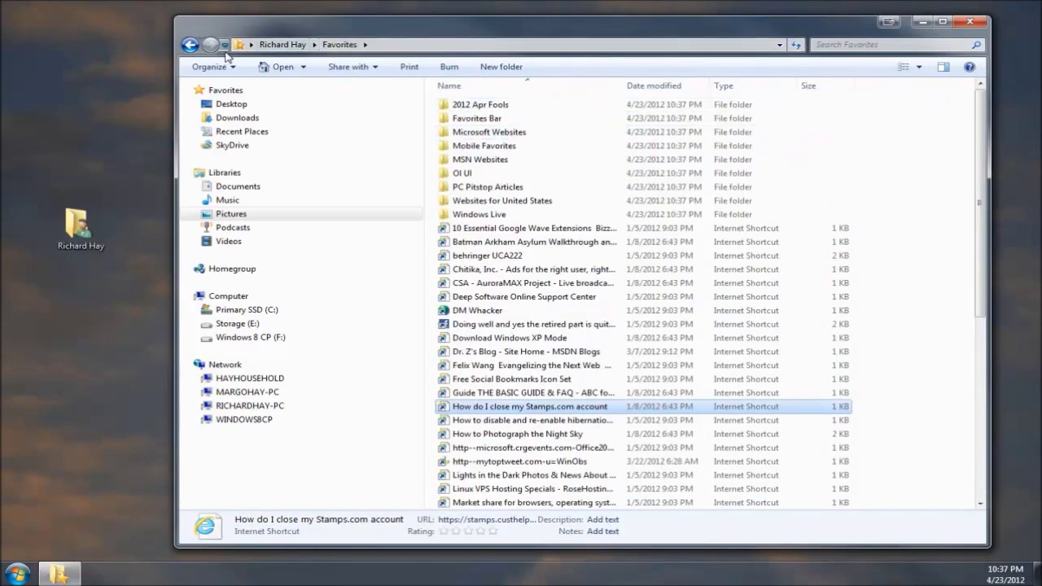
left_click(237, 145)
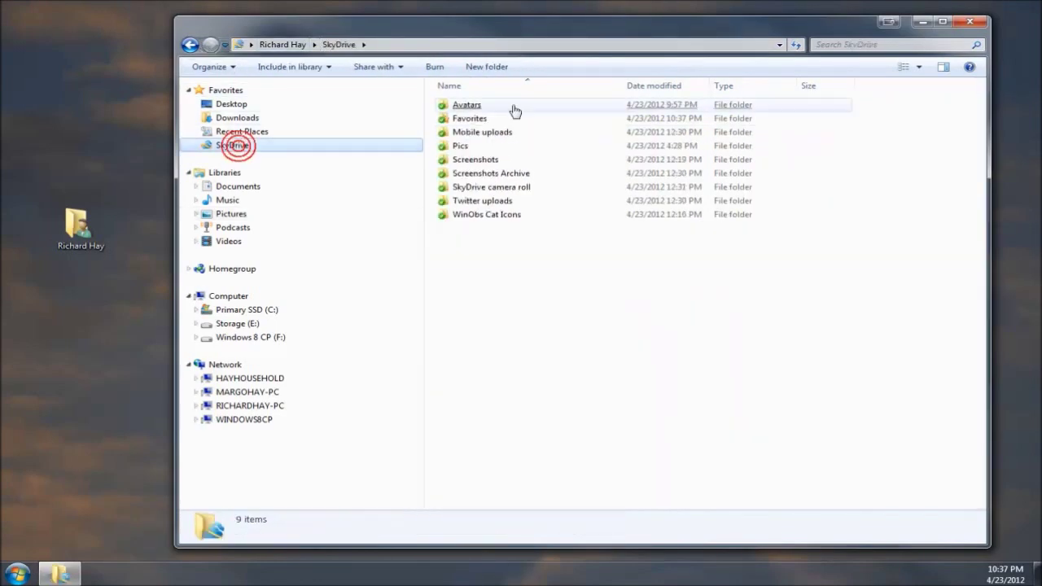
double_click(470, 119)
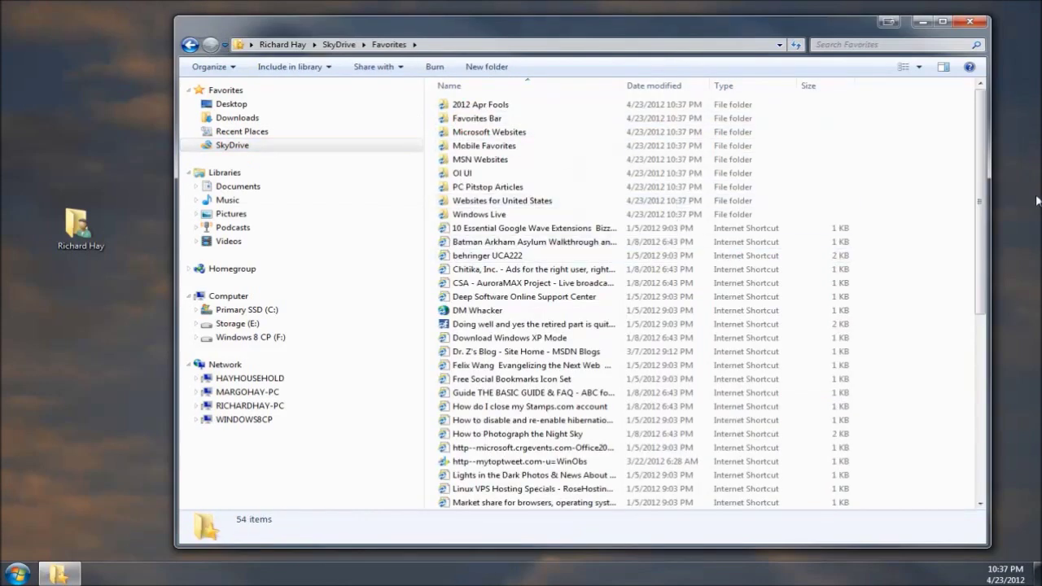
scroll(488, 110, "down", 1)
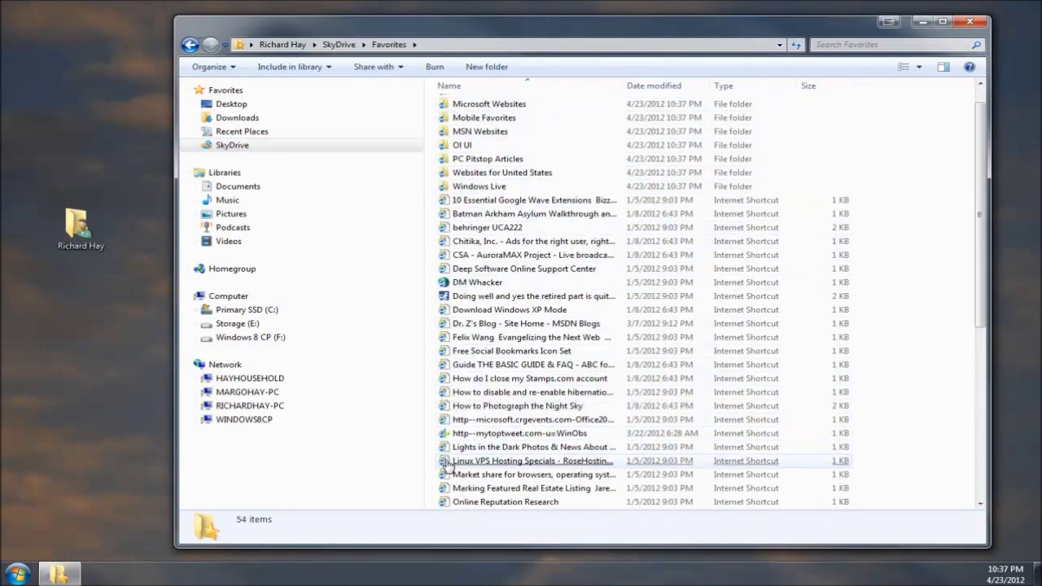
left_click_drag(981, 242, 929, 142)
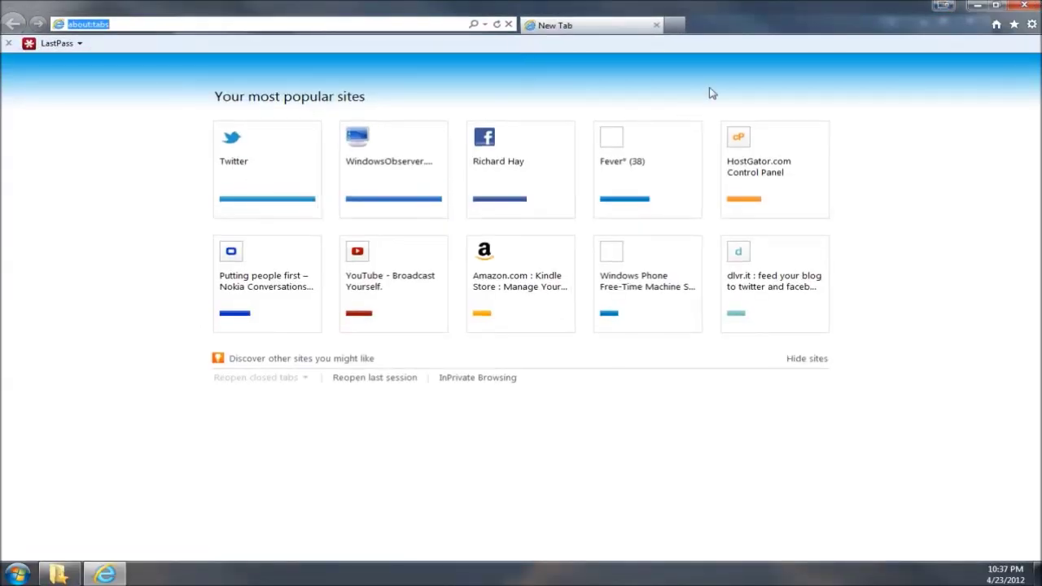
Step: Check the saved favorites list in Internet Explorer's Favorites Center, then close the browser
left_click(1015, 25)
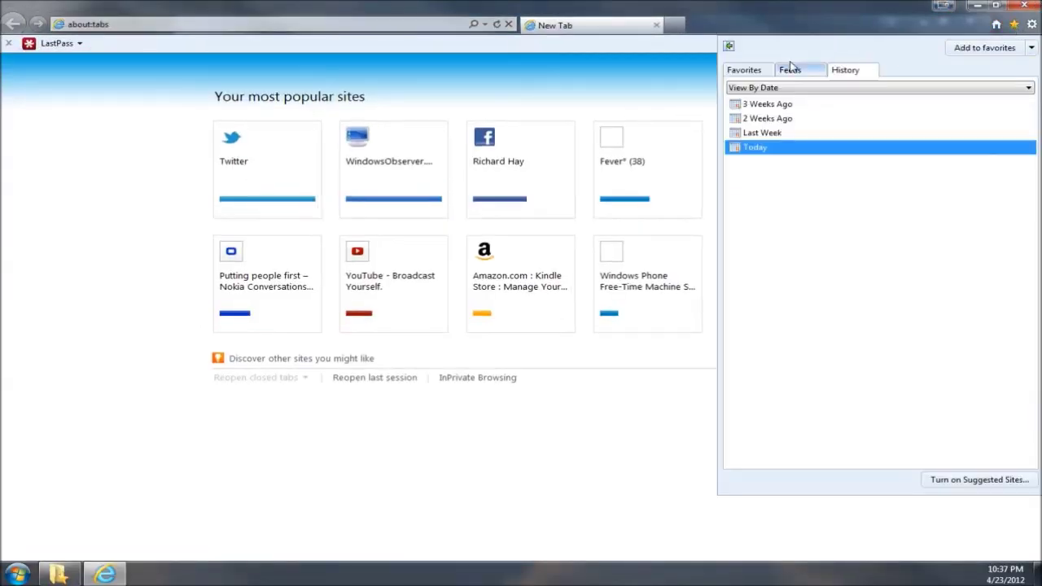
left_click(744, 72)
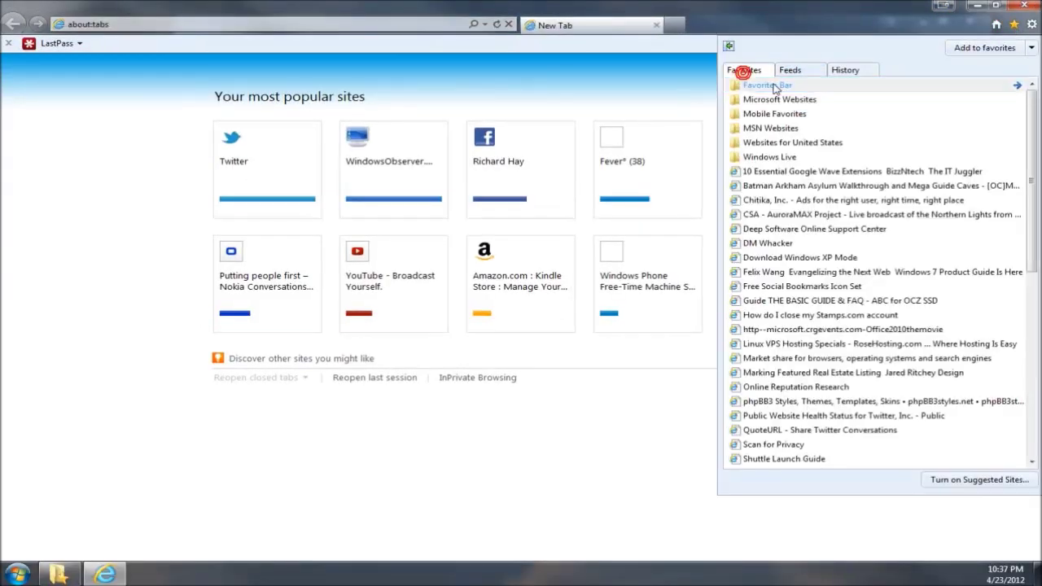
left_click(1014, 25)
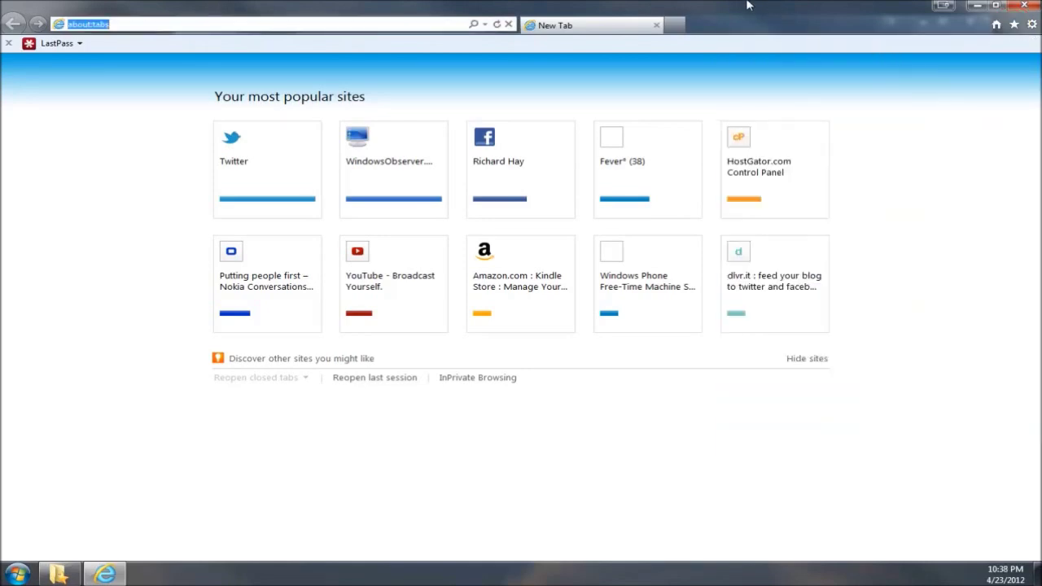
left_click(1024, 6)
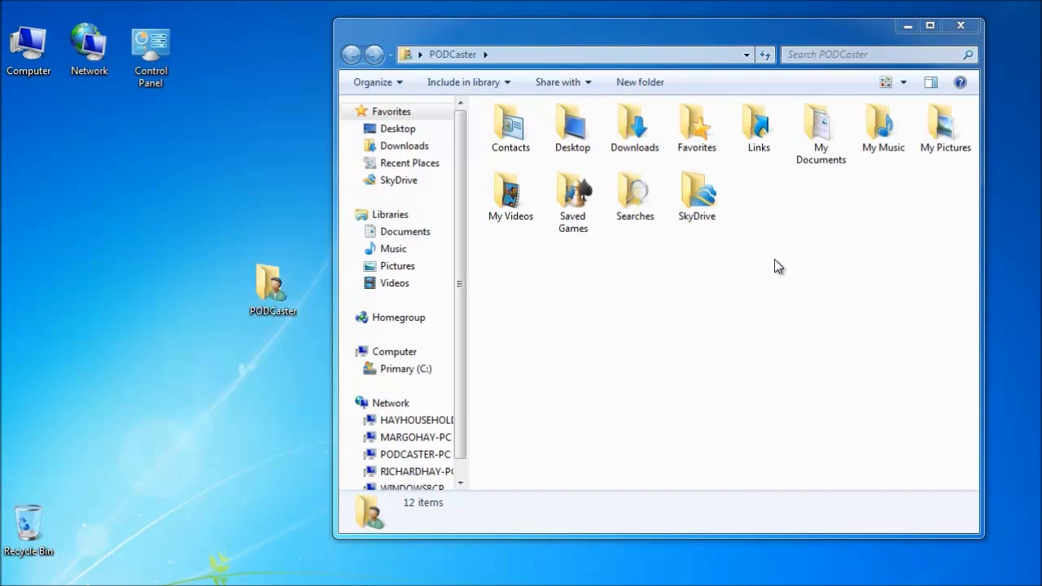
Step: Open the PODCaster Favorites folder's Properties, view its location, and bring up the destination chooser
right_click(687, 121)
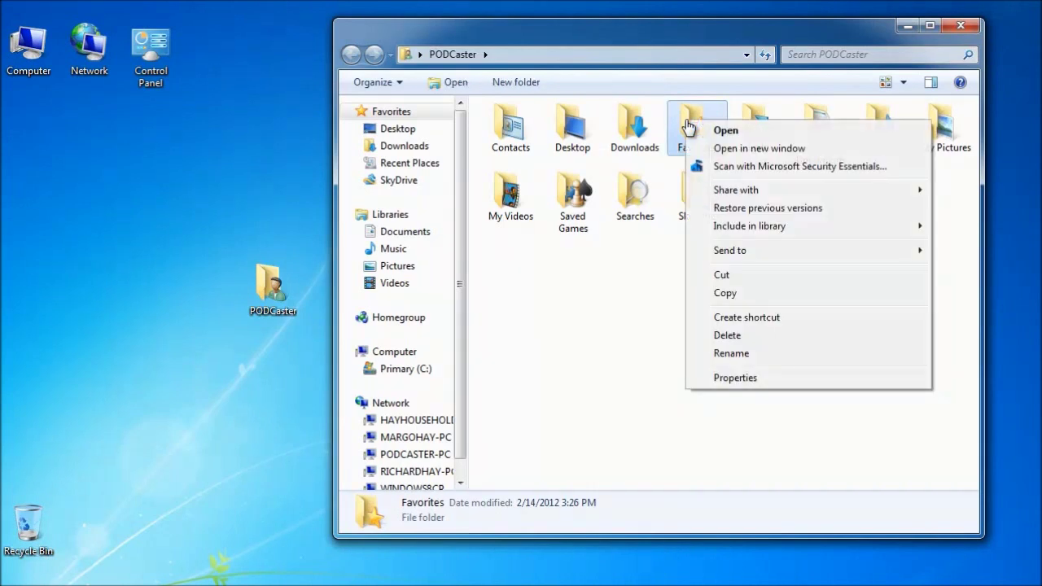
left_click(730, 378)
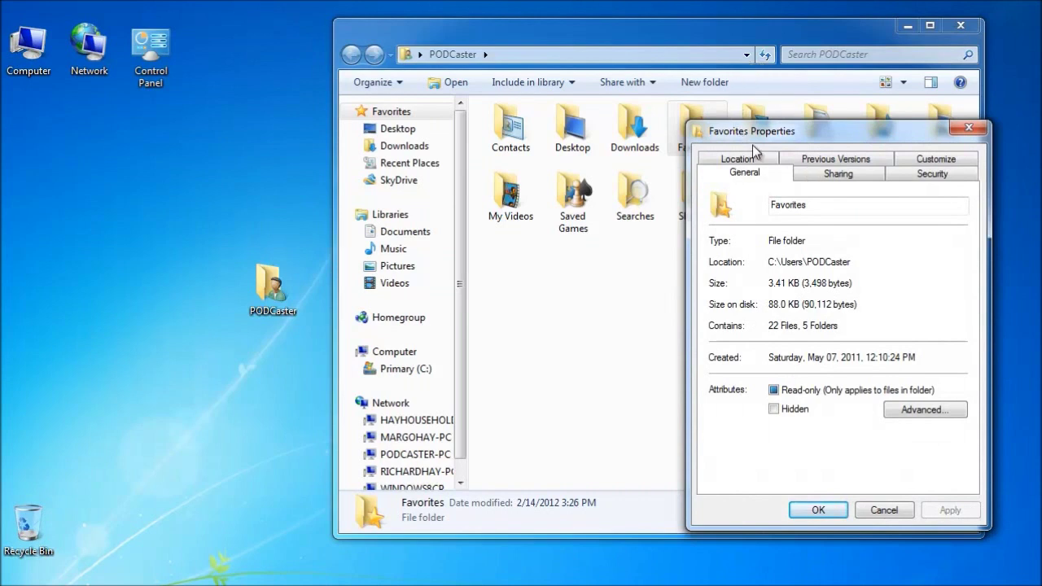
left_click_drag(753, 136, 491, 129)
left_click(491, 148)
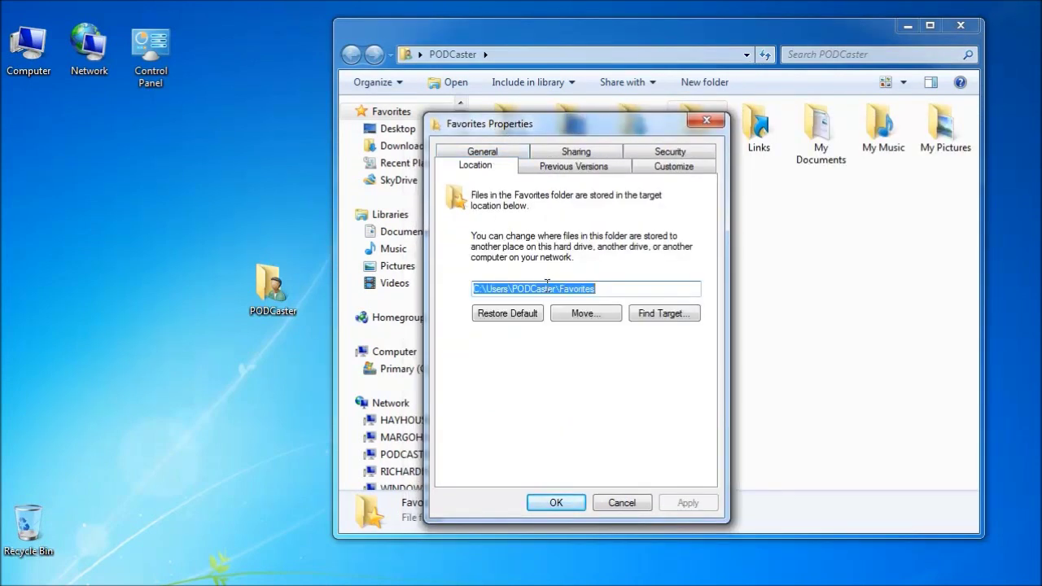
left_click(588, 317)
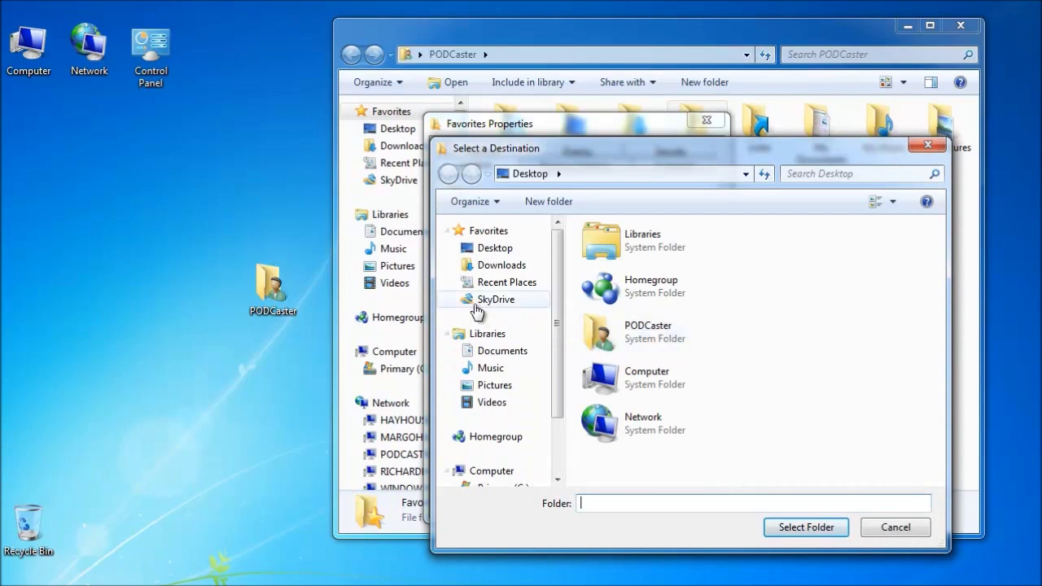
Step: Choose C:\Users\PODCaster\SkyDrive\Favorites as the Favorites folder's new location
left_click(482, 301)
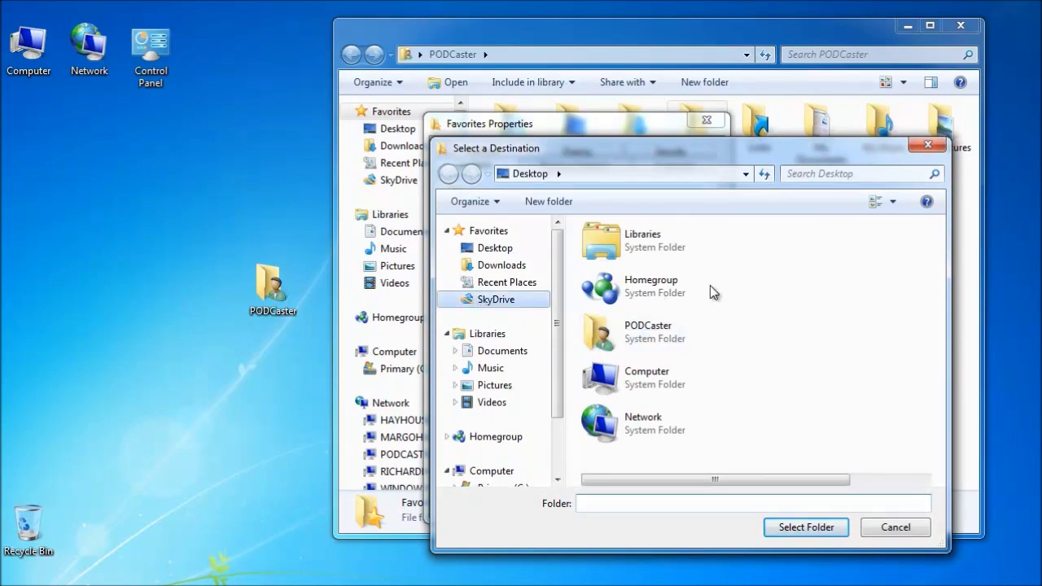
left_click(756, 285)
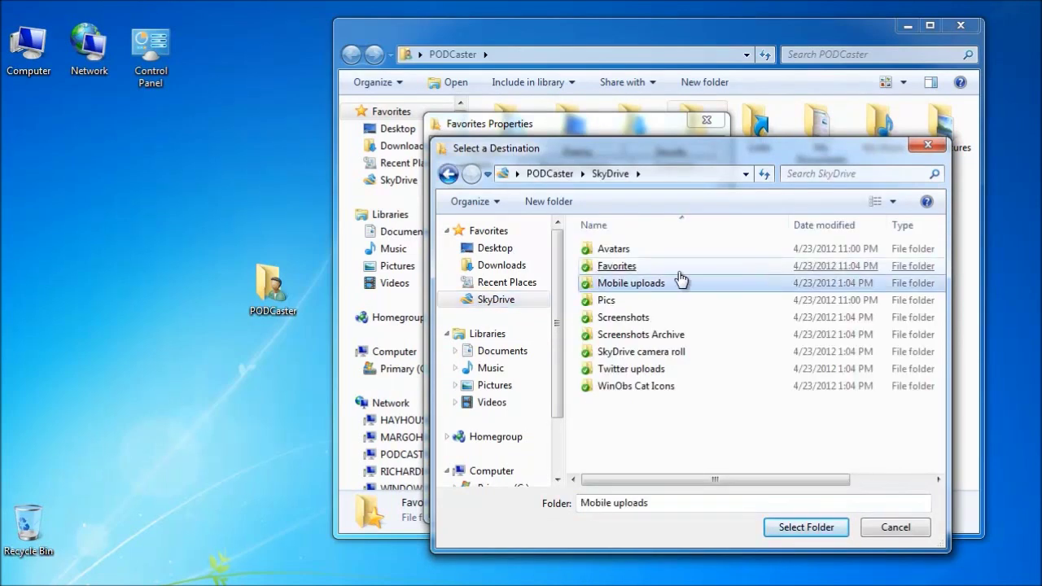
left_click(619, 269)
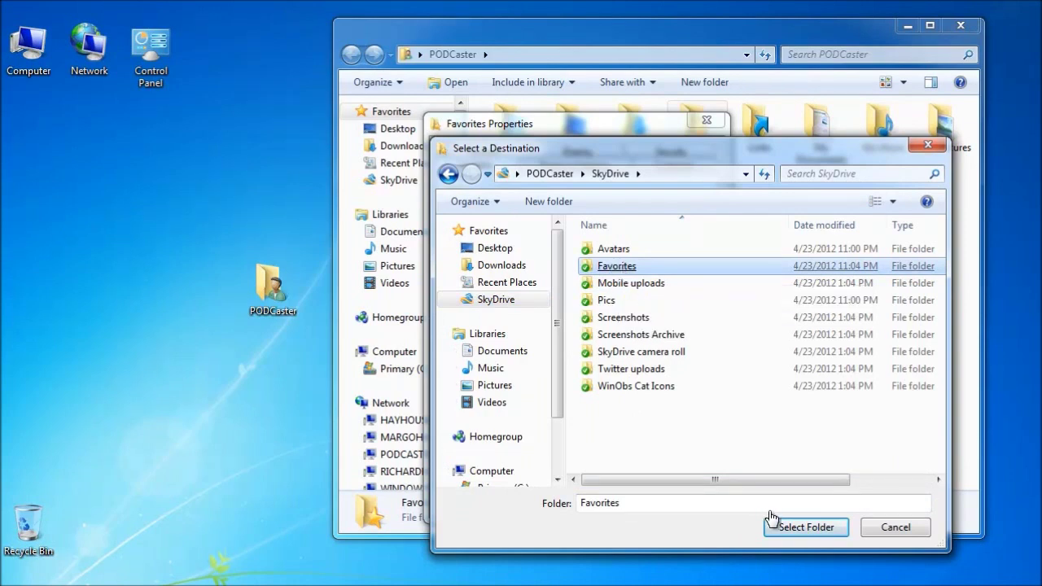
left_click(805, 529)
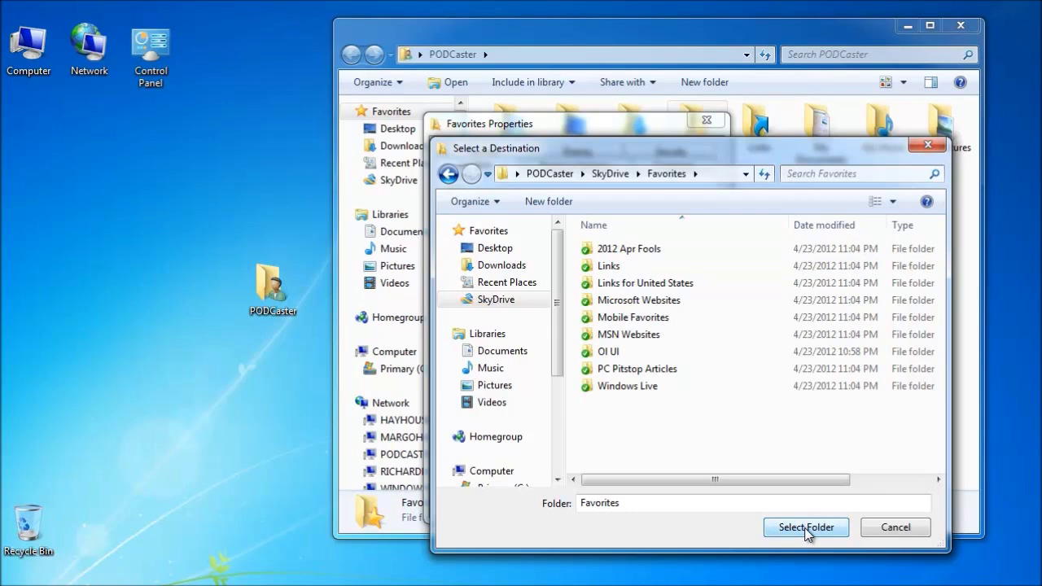
left_click(805, 528)
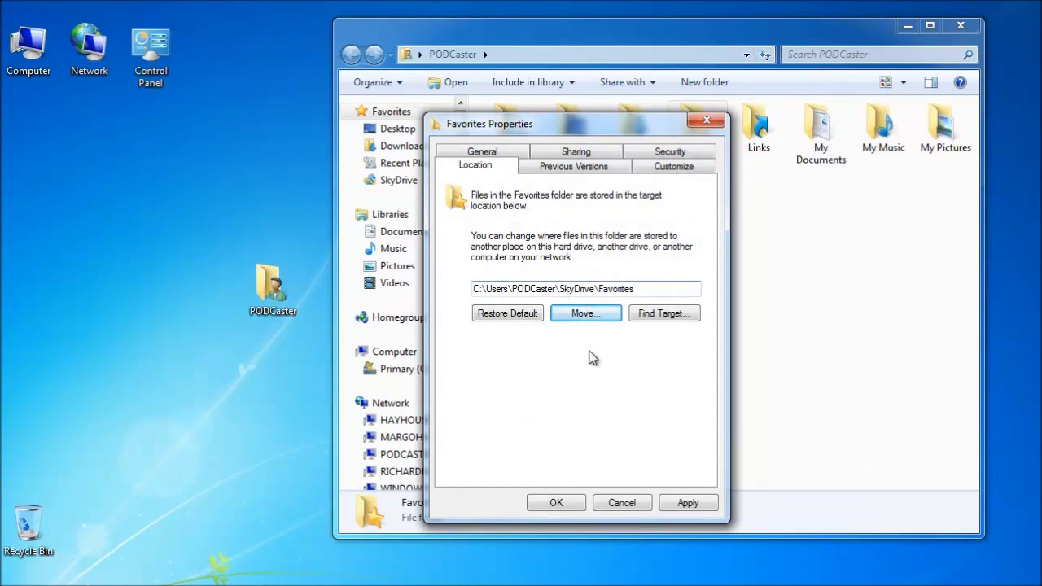
Step: Apply the new location, move existing favorites, and Copy and Replace all 18 conflicting files
left_click(559, 503)
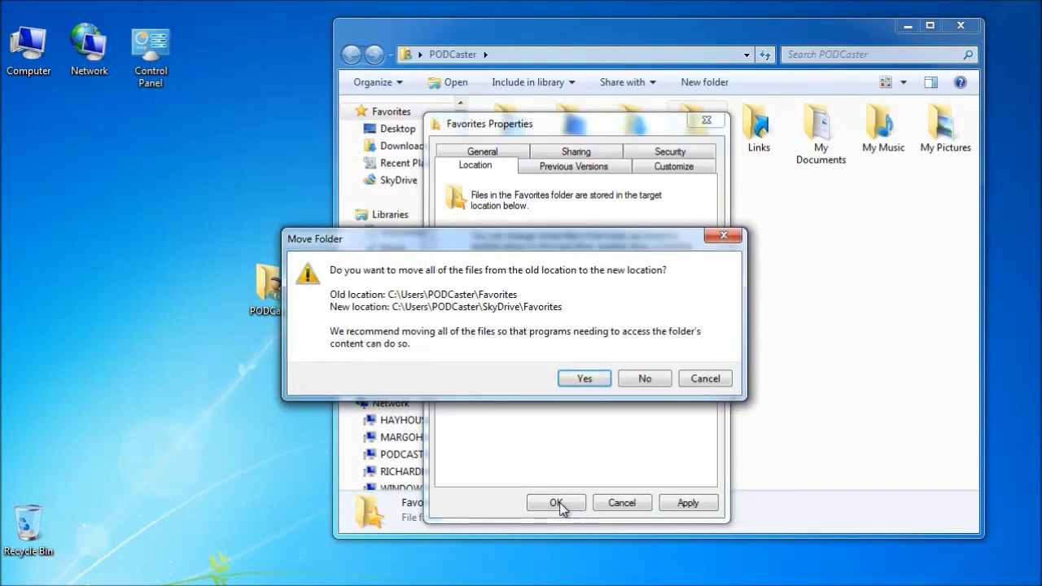
left_click(584, 380)
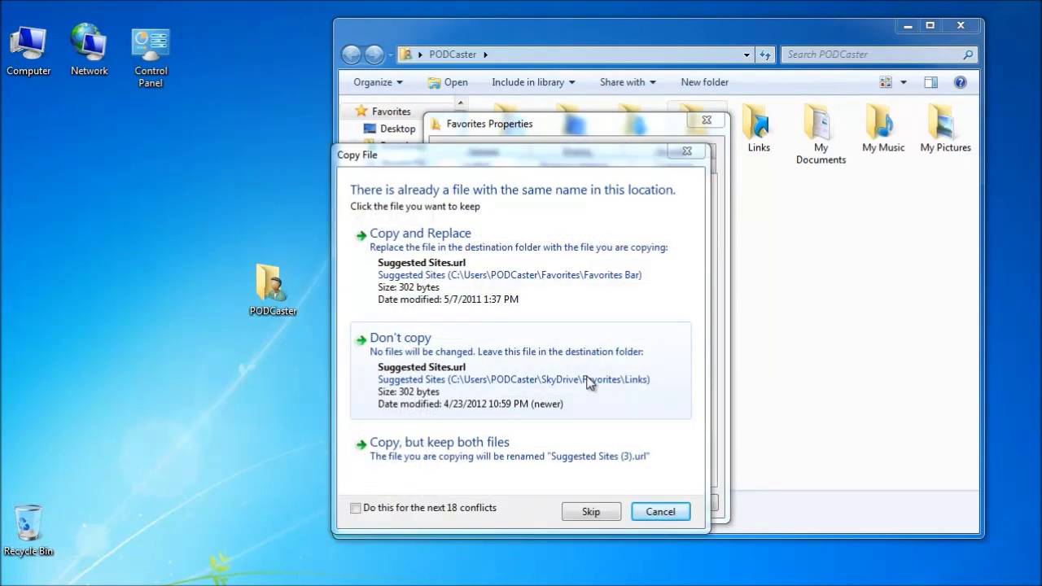
left_click(356, 509)
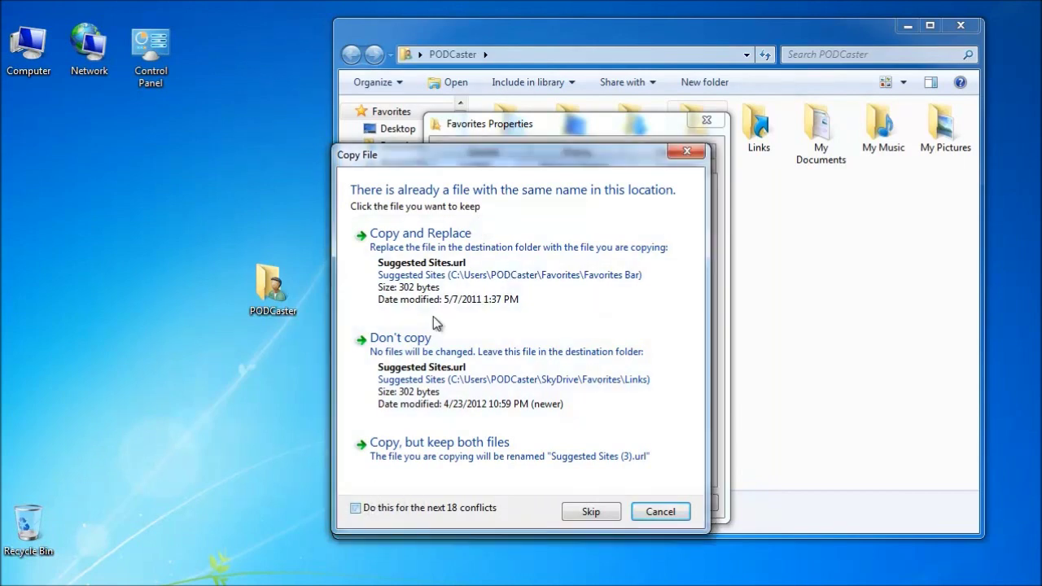
left_click(462, 244)
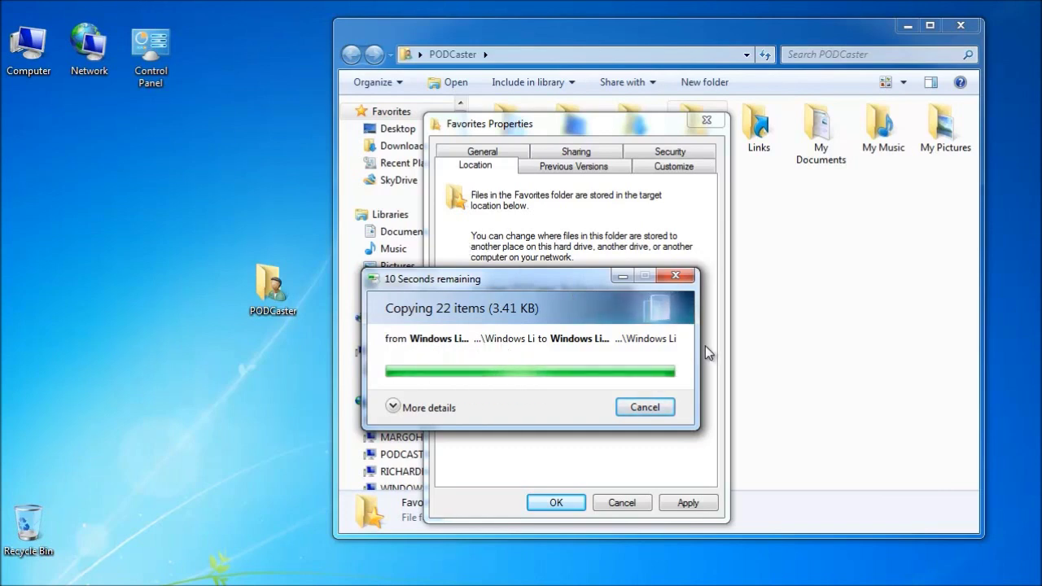
left_click(576, 506)
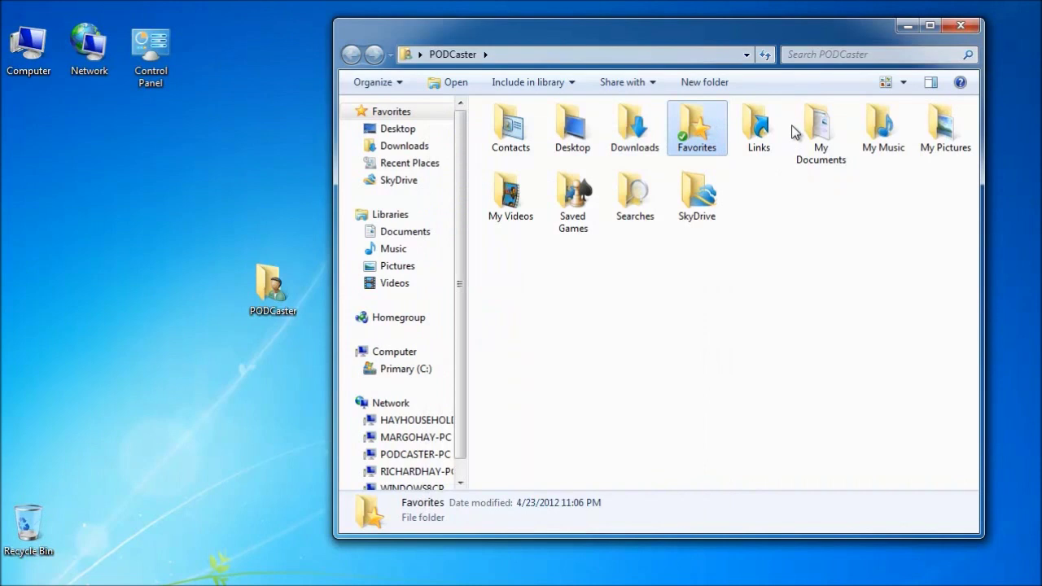
Step: Open the relocated Favorites folder and scroll through its synced subfolders and Internet Shortcuts
mouse_move(682, 150)
double_click(684, 149)
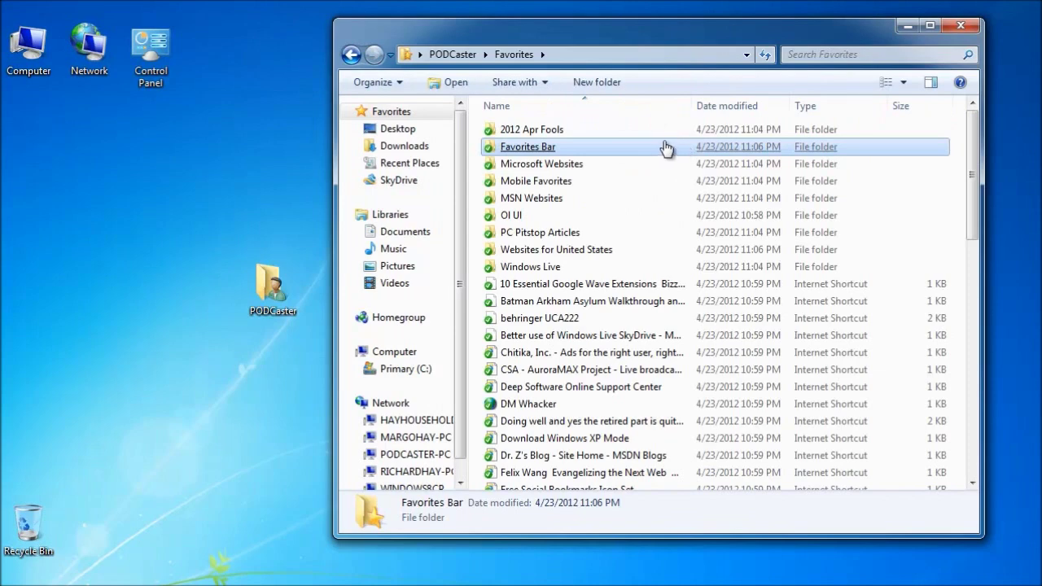
scroll(666, 149, "down", 10)
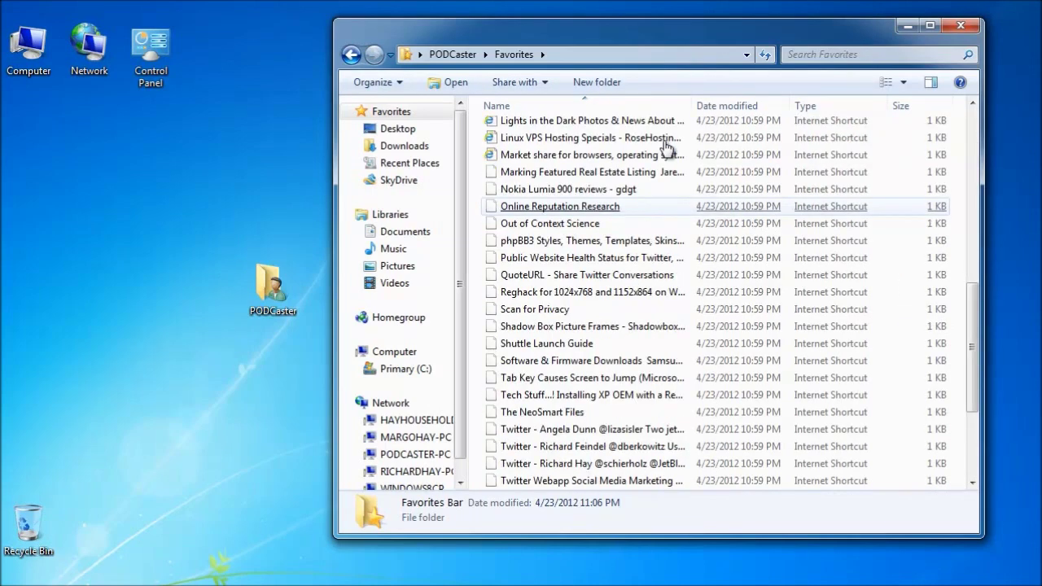
scroll(666, 146, "down", 3)
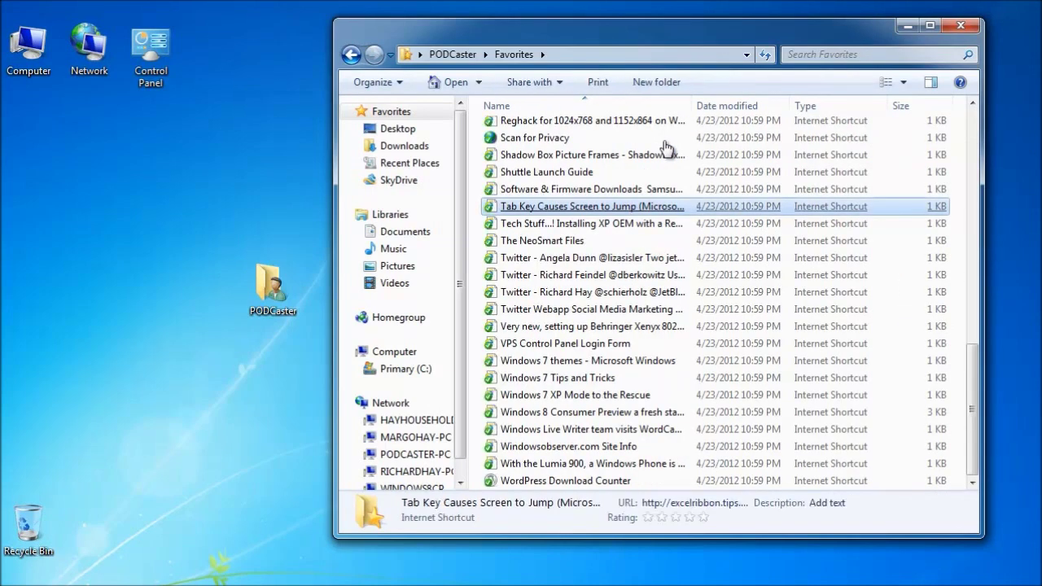
scroll(666, 147, "up", 13)
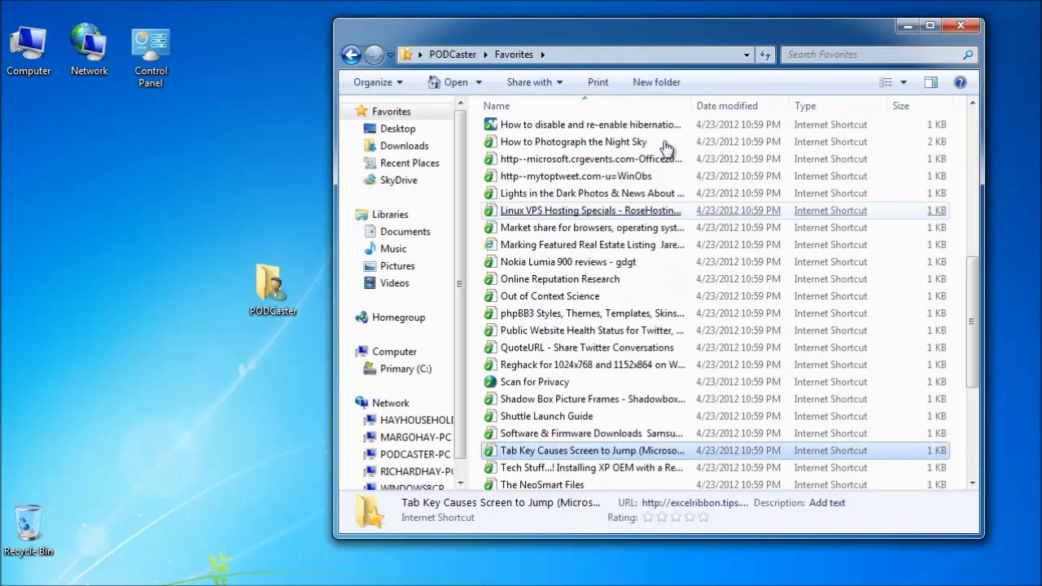
Step: Close the Favorites window with Alt+F4 to return to the desktop
key("alt+F4")
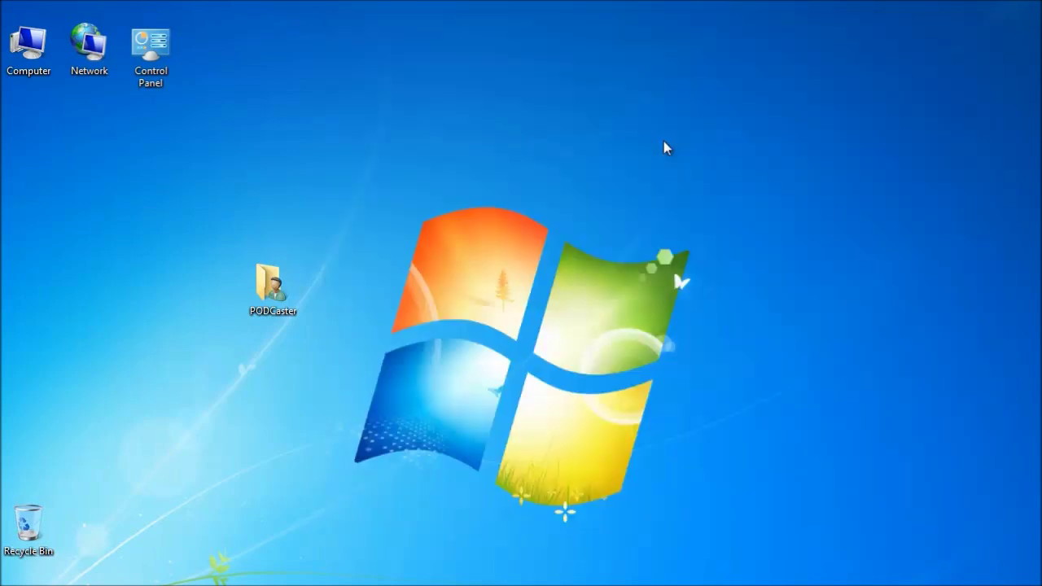